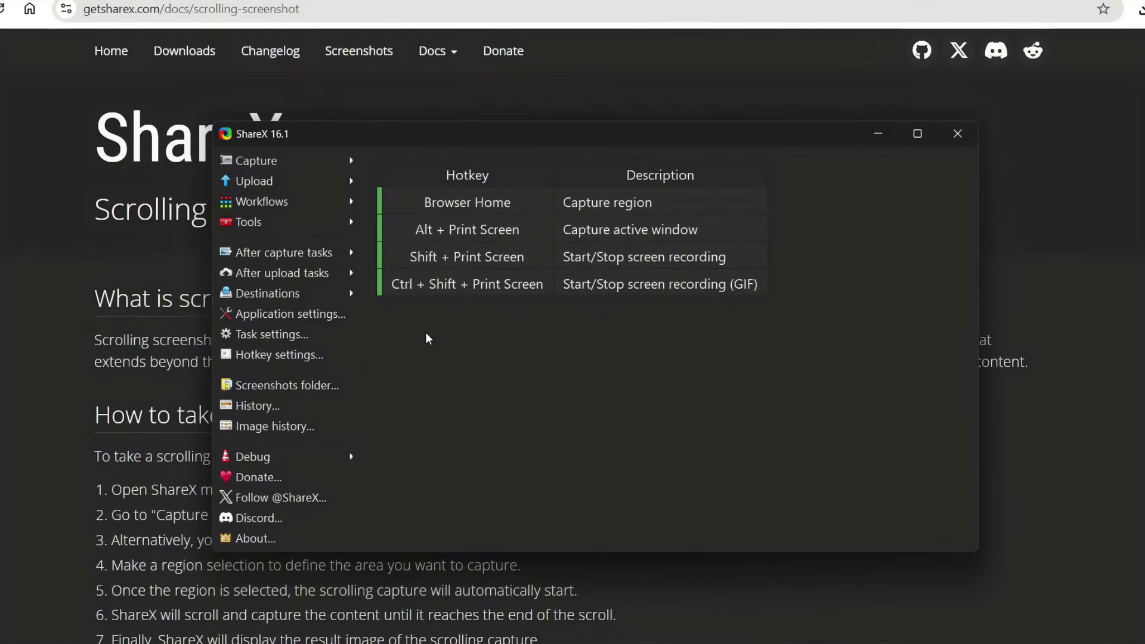
Take a region capture of the screen with the ShareX window showing over the documentation page.
key("XF86HomePage")
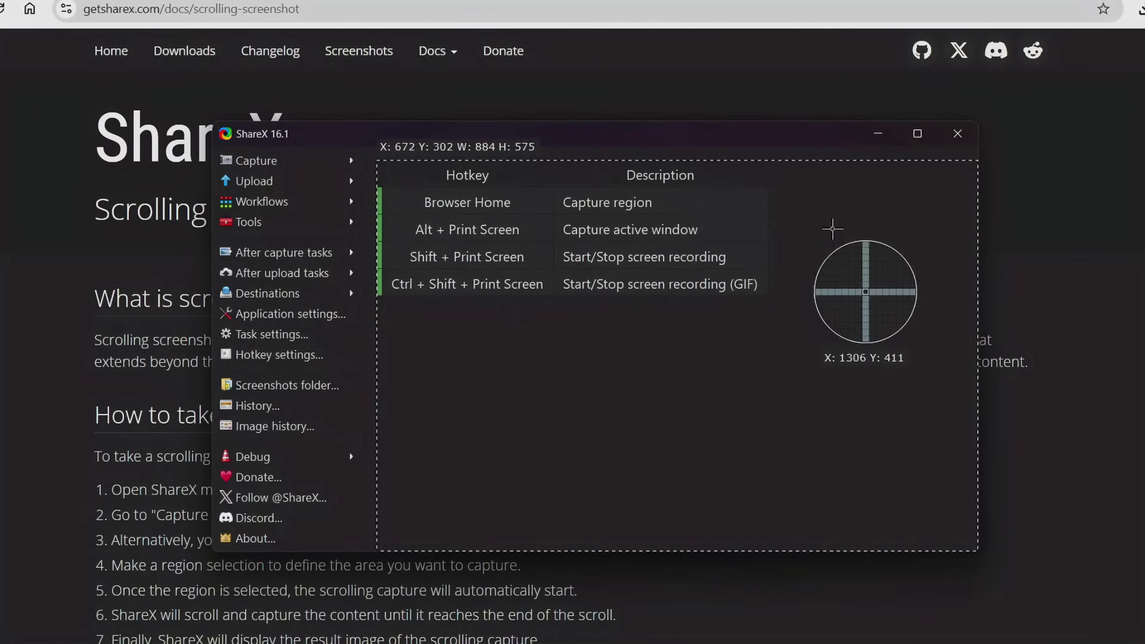
left_click(1029, 136)
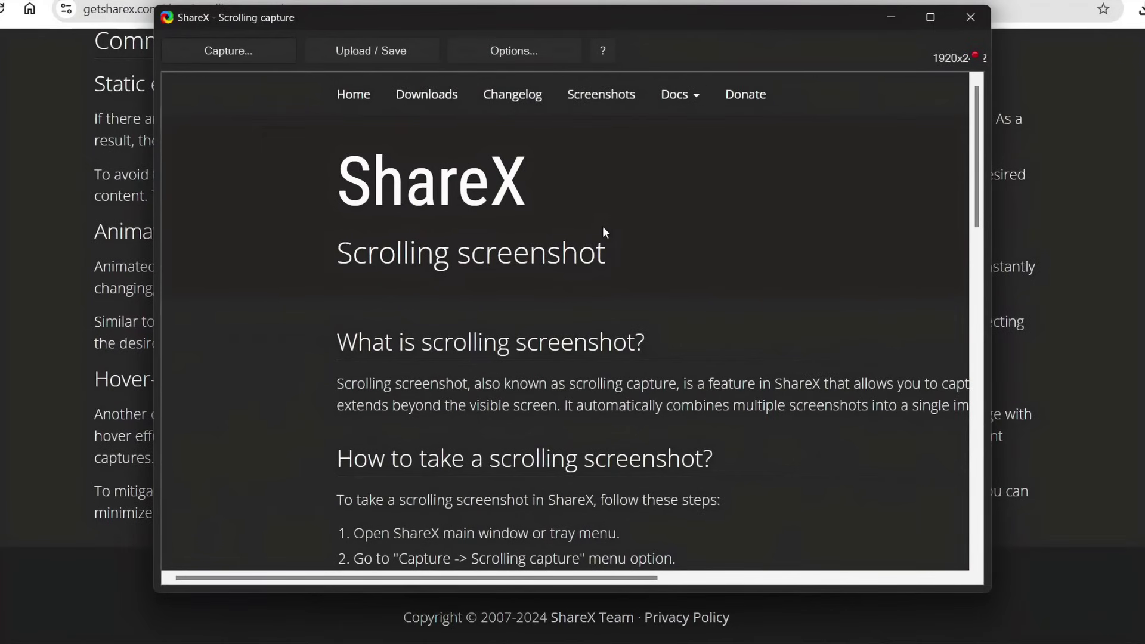
Look through the stitched scrolling capture of the ShareX documentation page.
scroll(601, 229, "down", 8)
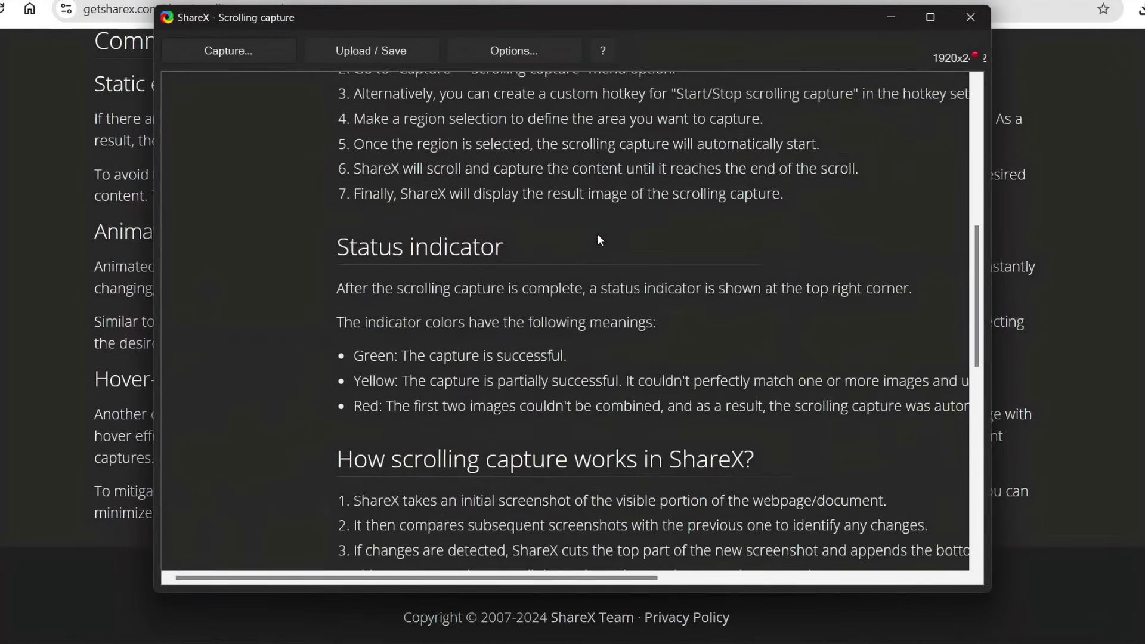
scroll(601, 239, "down", 8)
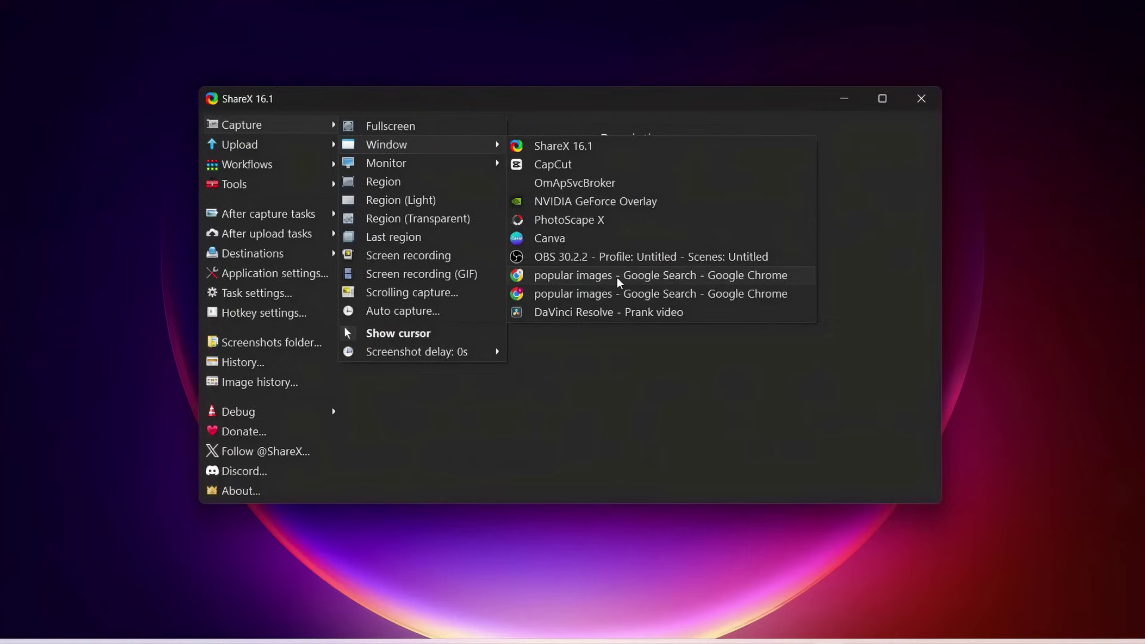
Capture the "popular images" Google Chrome window and run fullscreen auto capture with a repeat time of 3.0 seconds.
left_click(617, 277)
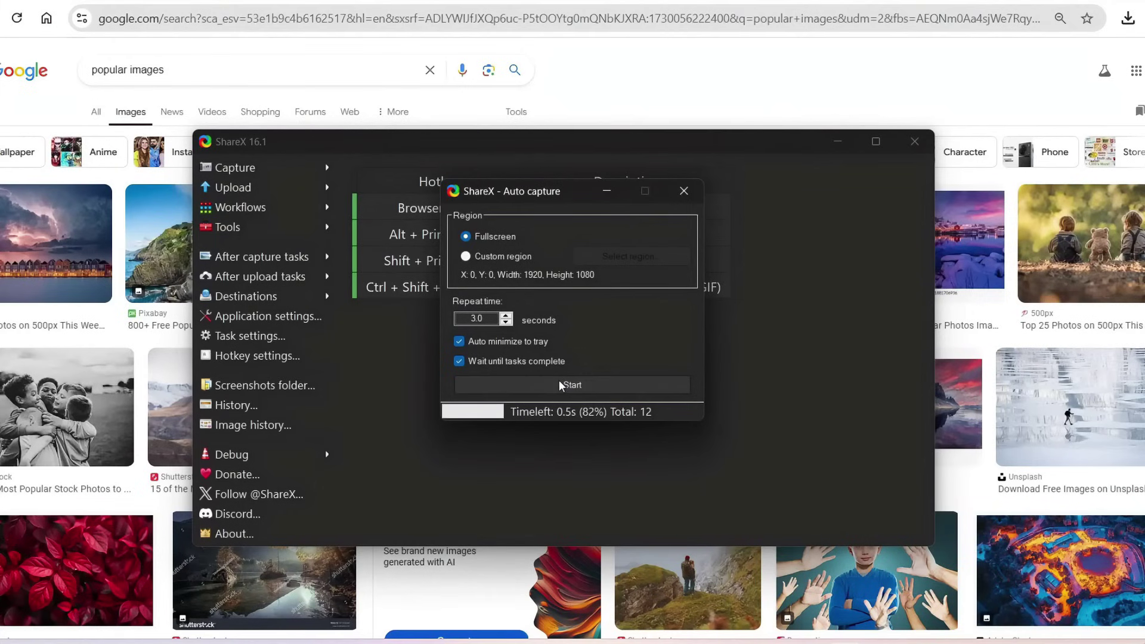
left_click(560, 383)
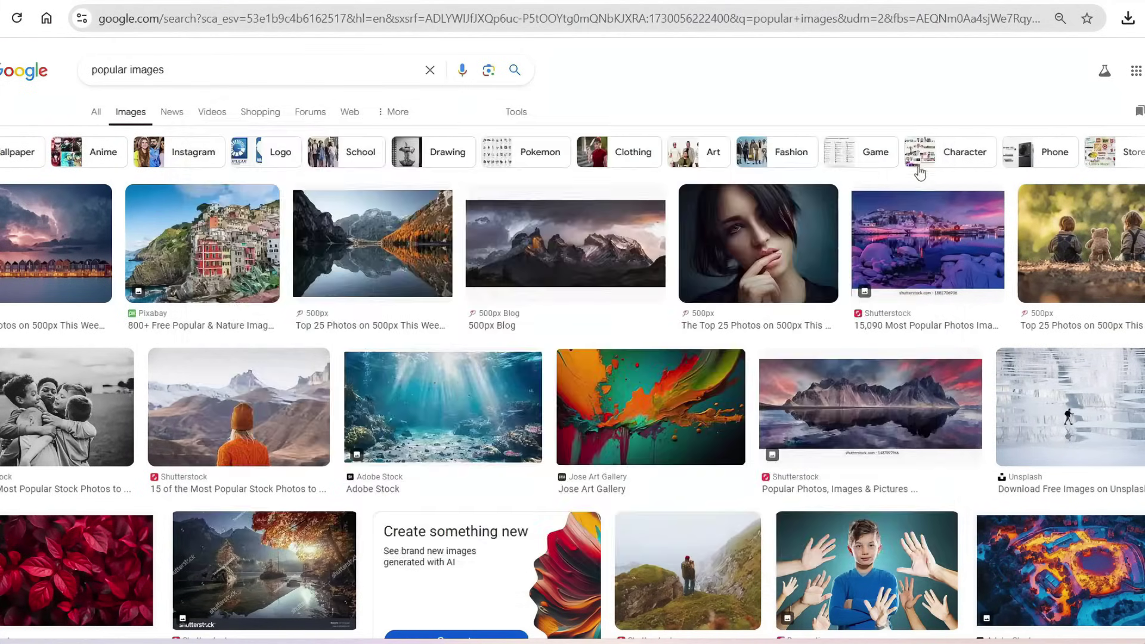
scroll(572, 334, "down", 1)
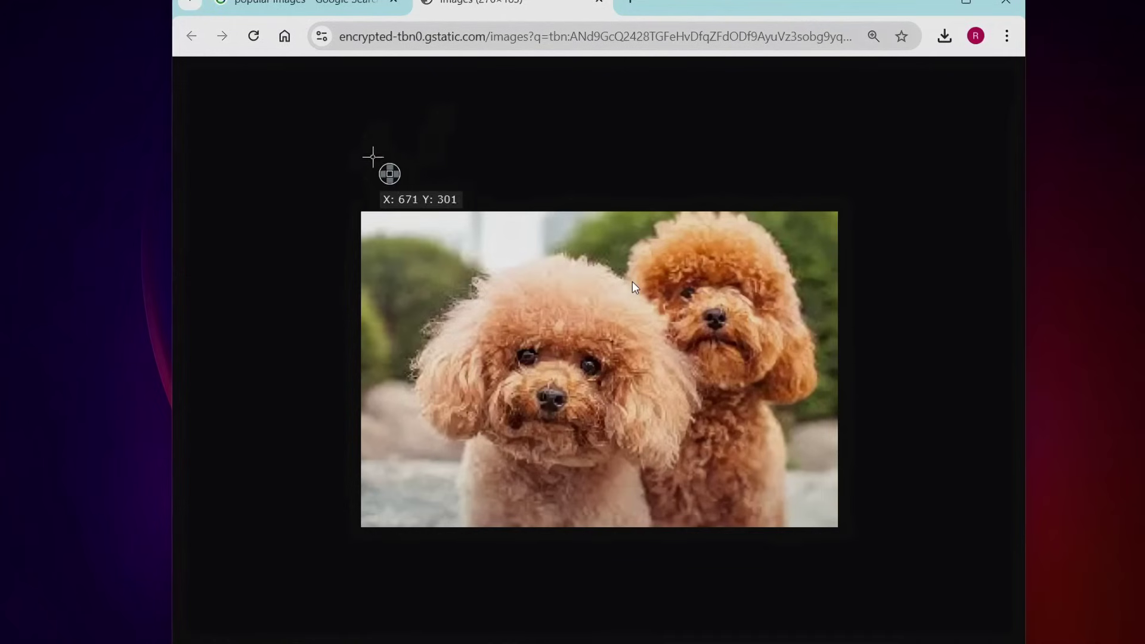
Annotate the poodle photo with a red arrow to the light dog's head and mark areas over the brown and light dogs.
left_click_drag(374, 173, 516, 339)
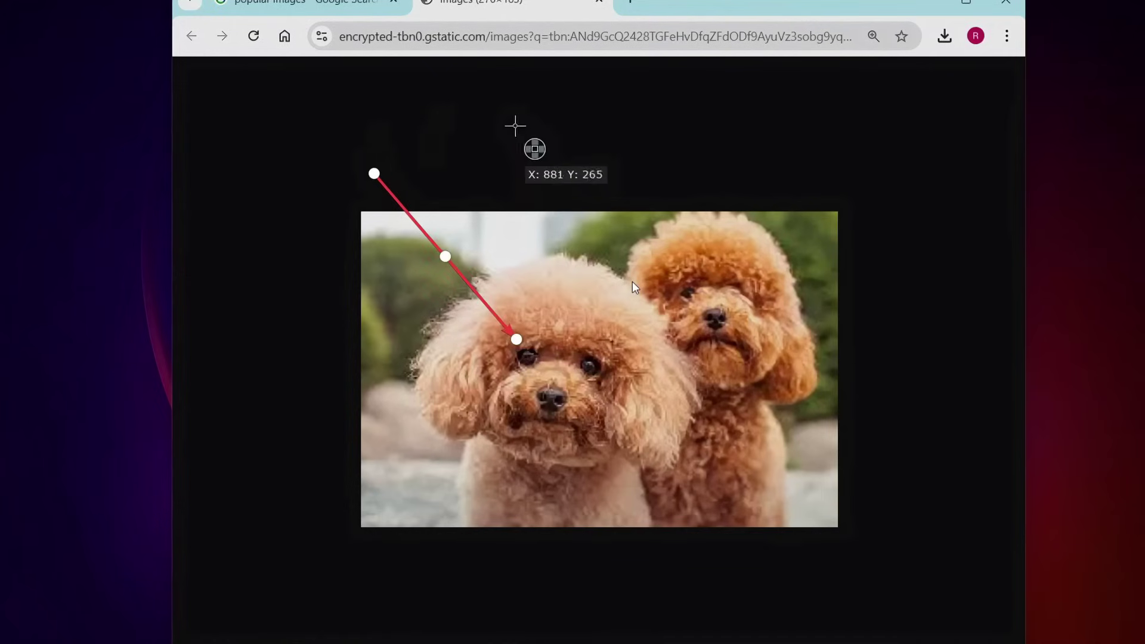
left_click(384, 9)
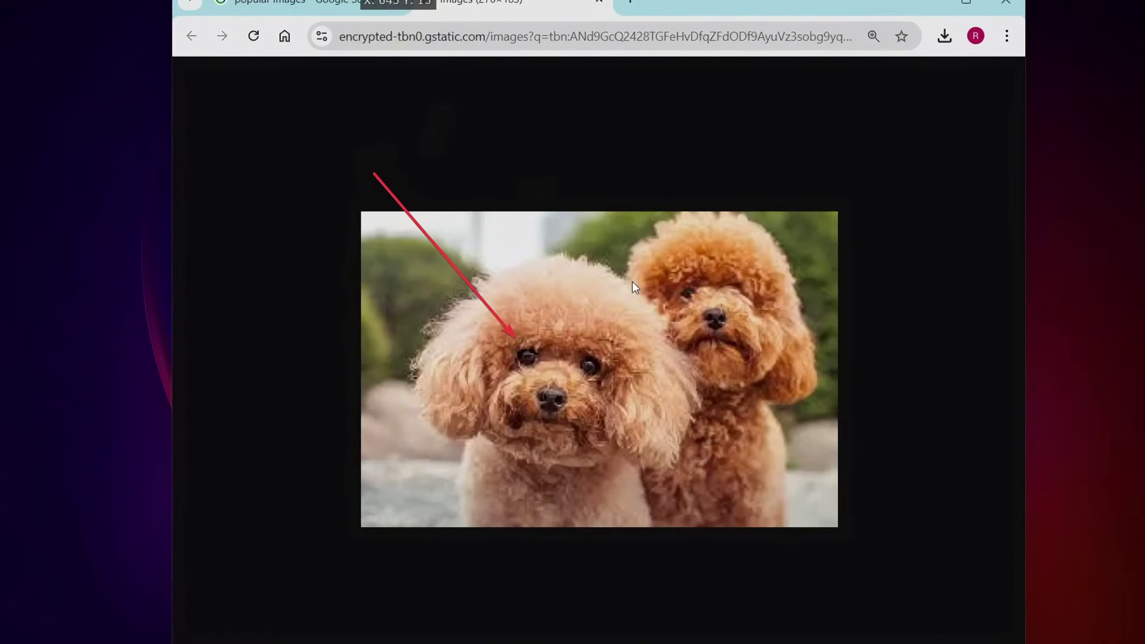
left_click_drag(588, 211, 779, 394)
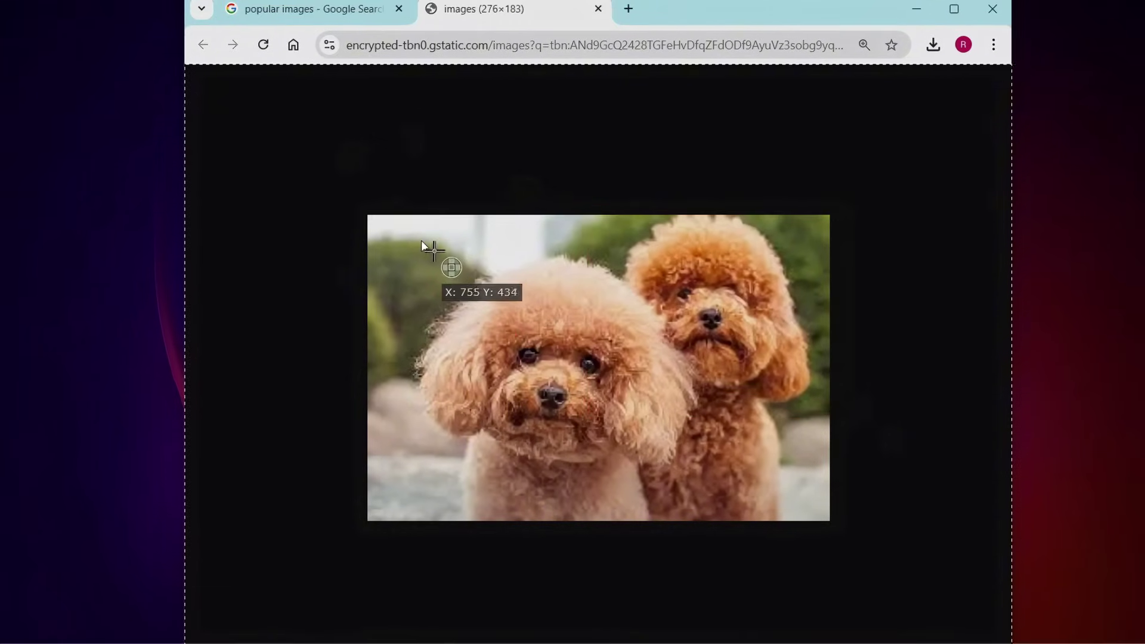
left_click_drag(431, 253, 691, 477)
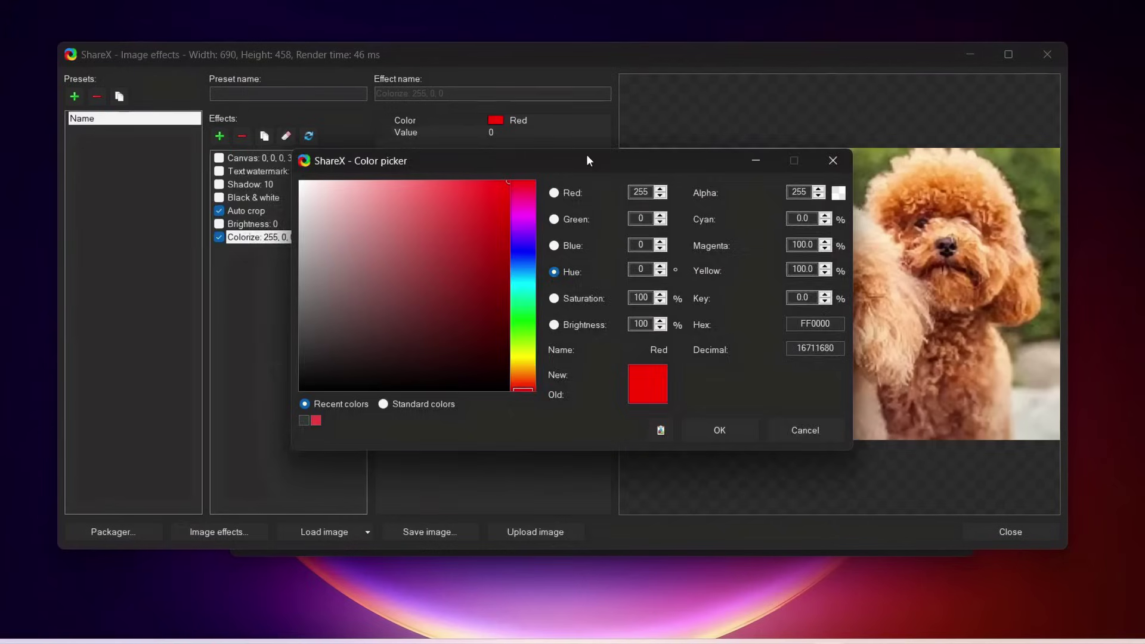
Close the color picker of the Colorize effect and add a Grayscale adjustment to the poodle image.
left_click_drag(586, 153, 408, 149)
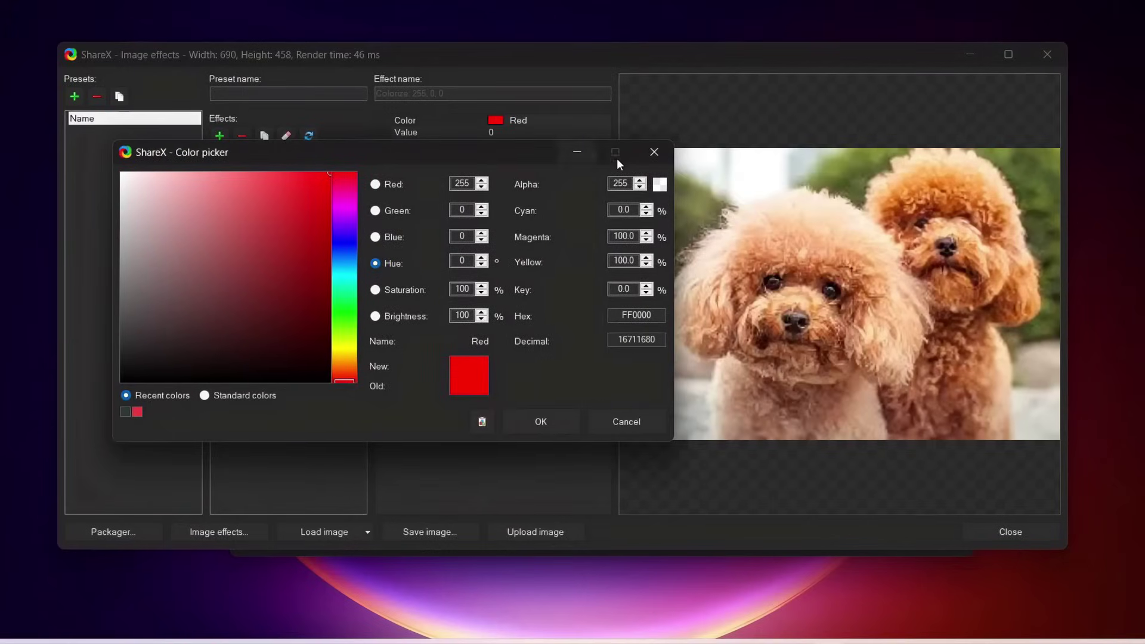
left_click(653, 152)
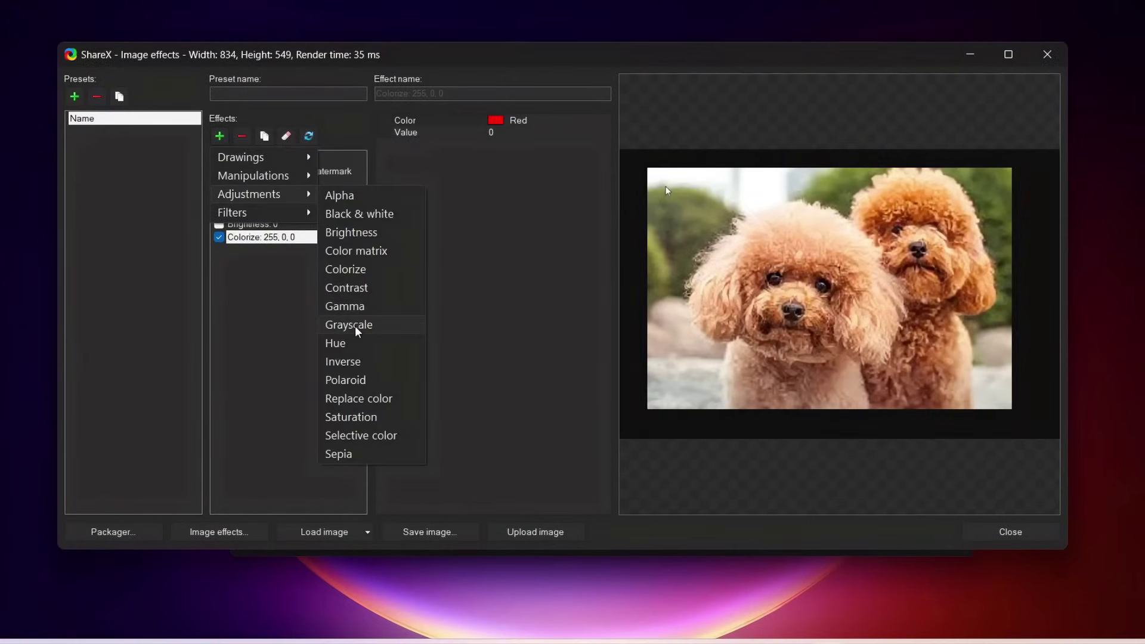
left_click(356, 328)
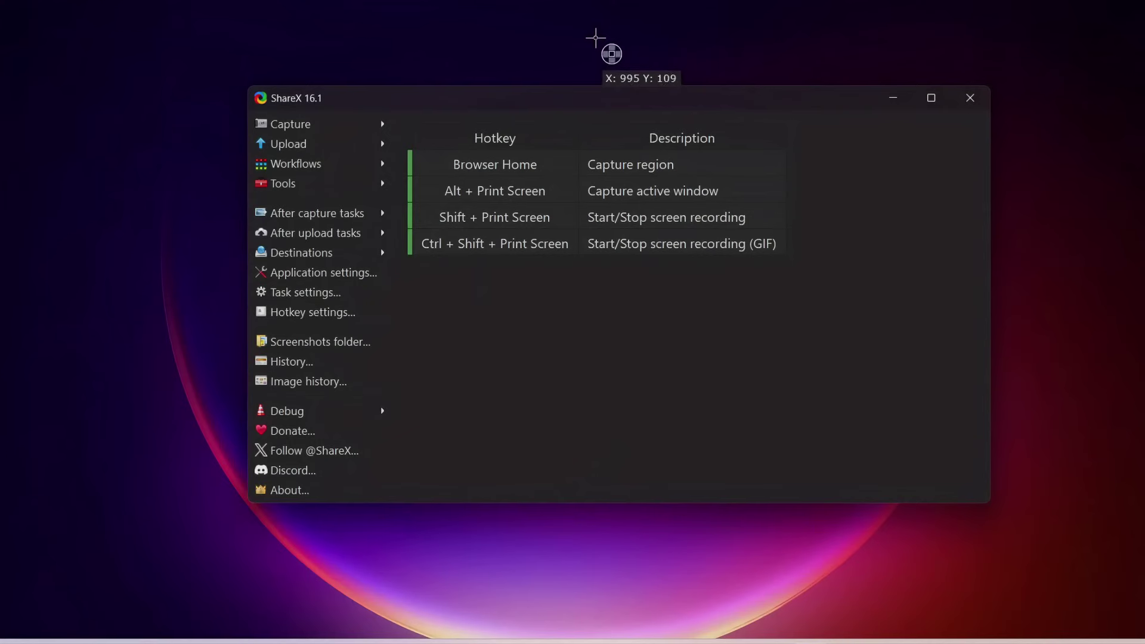
Cancel the region capture and look through the puppies image results.
key("Escape")
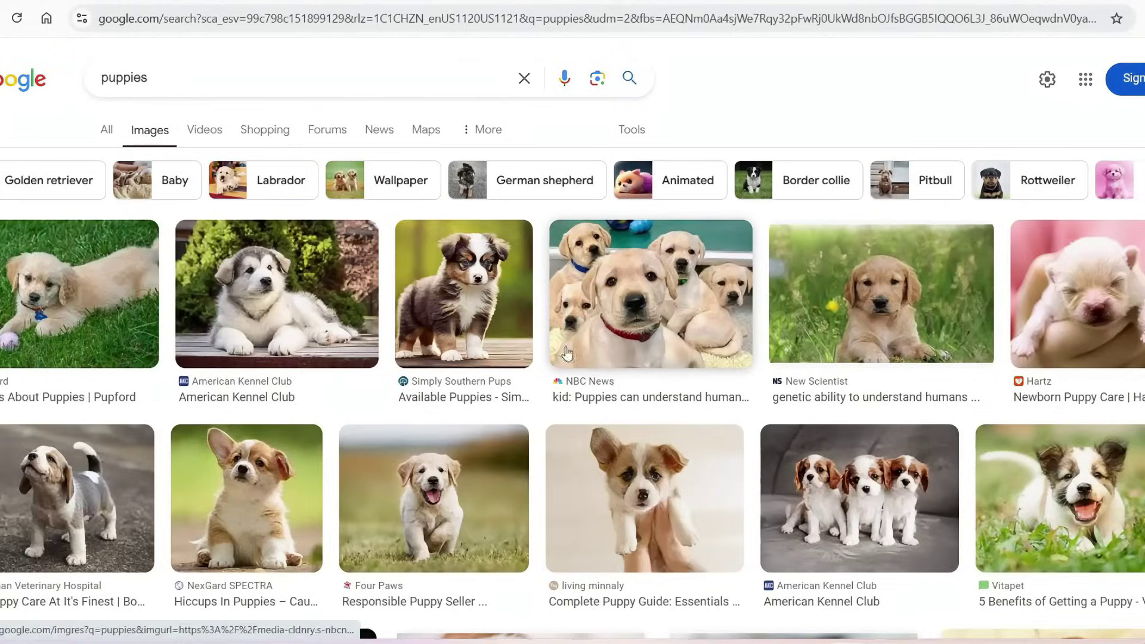
scroll(546, 303, "down", 2)
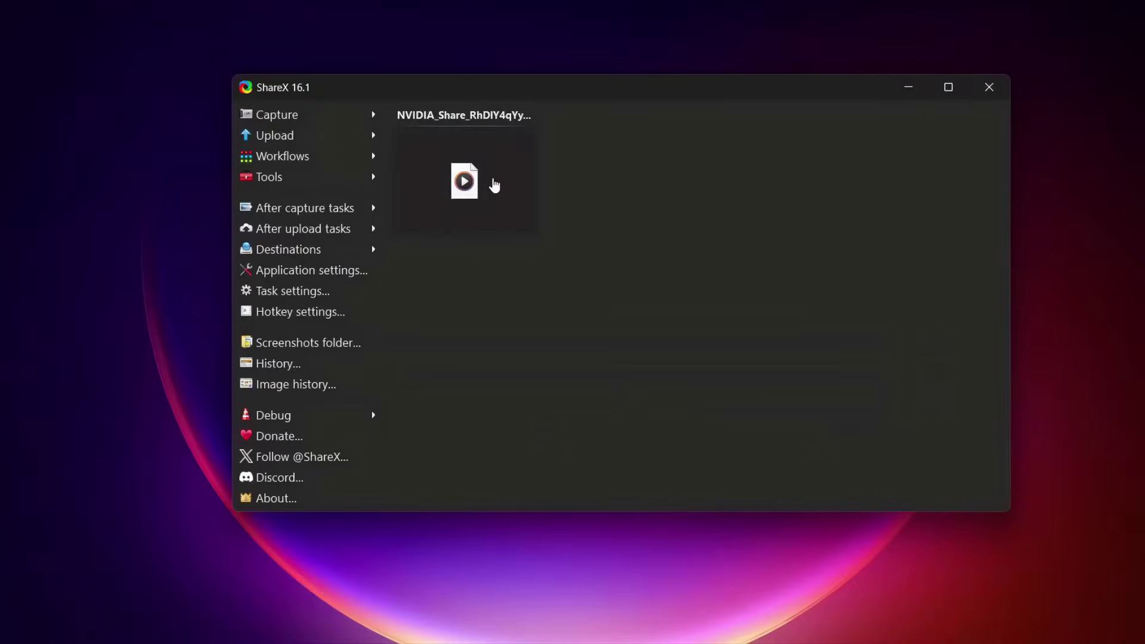
Open the NVIDIA_Share screen recording from the ShareX captures.
left_click(456, 182)
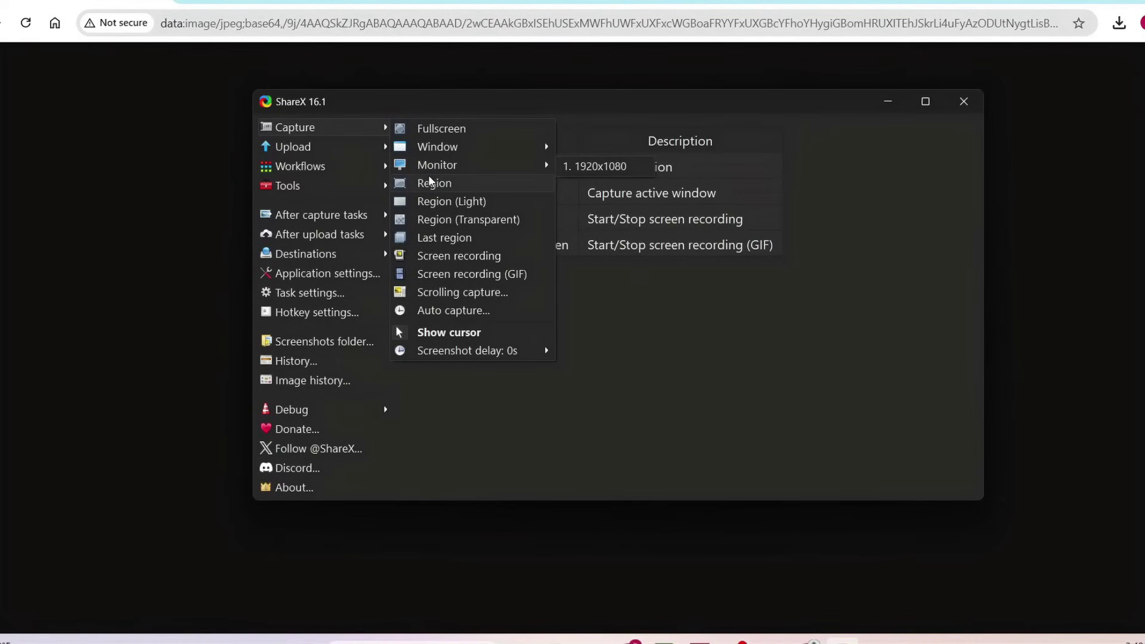
Capture the "Z (259×194) - Google Chrome" window showing the puppy names image.
mouse_move(458, 149)
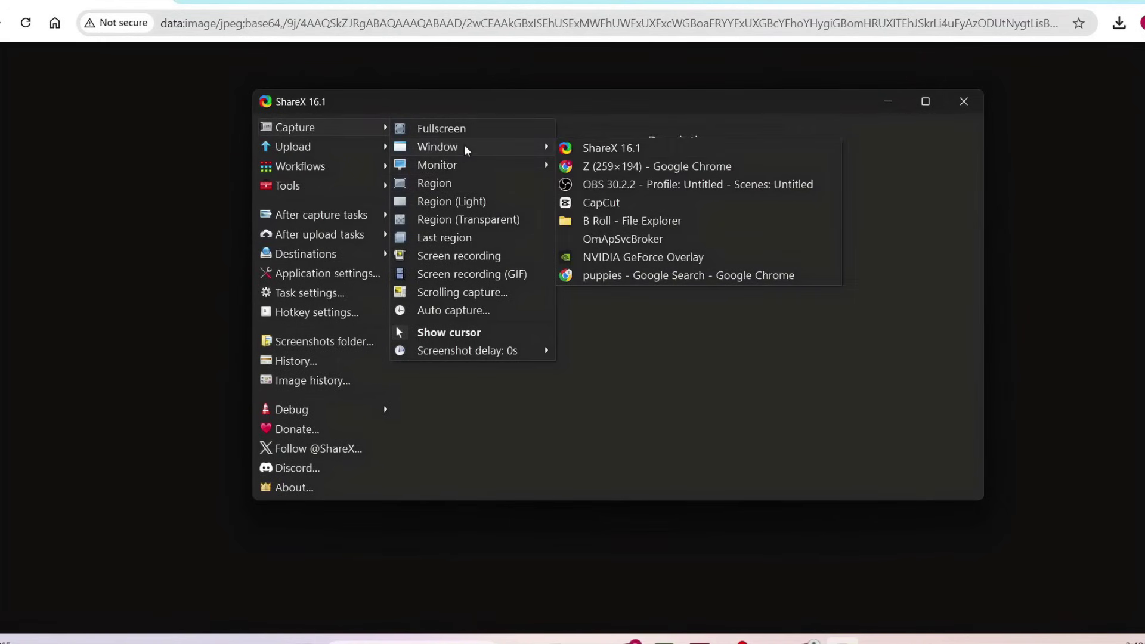
left_click(618, 165)
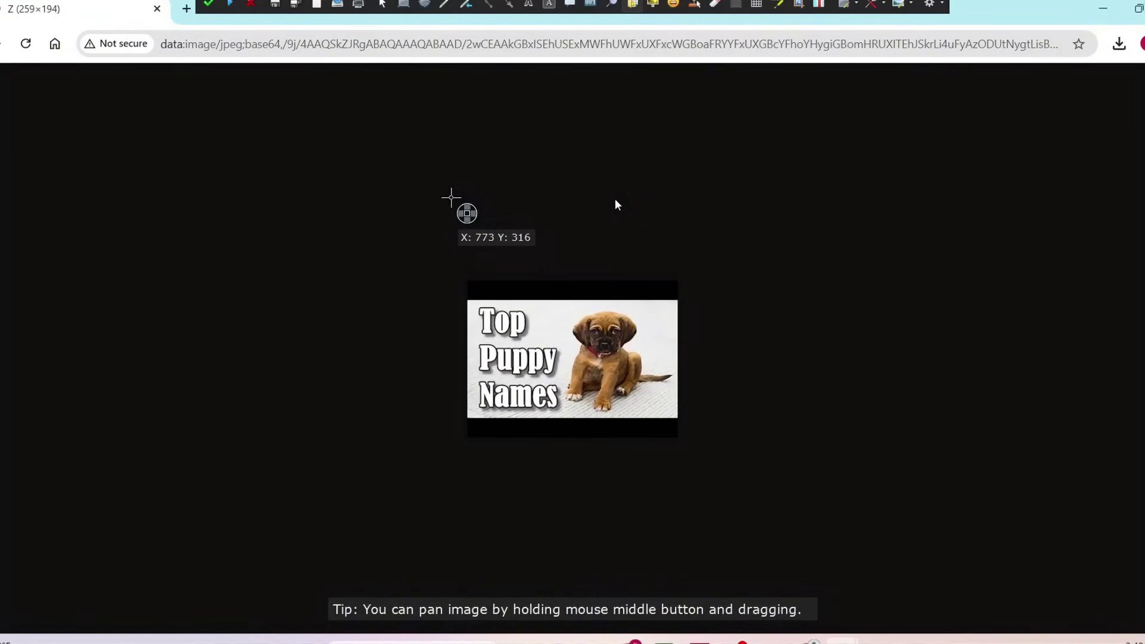
Run text recognition on the puppy names image and select the words "Top PUPPY Names" in the result.
left_click(208, 4)
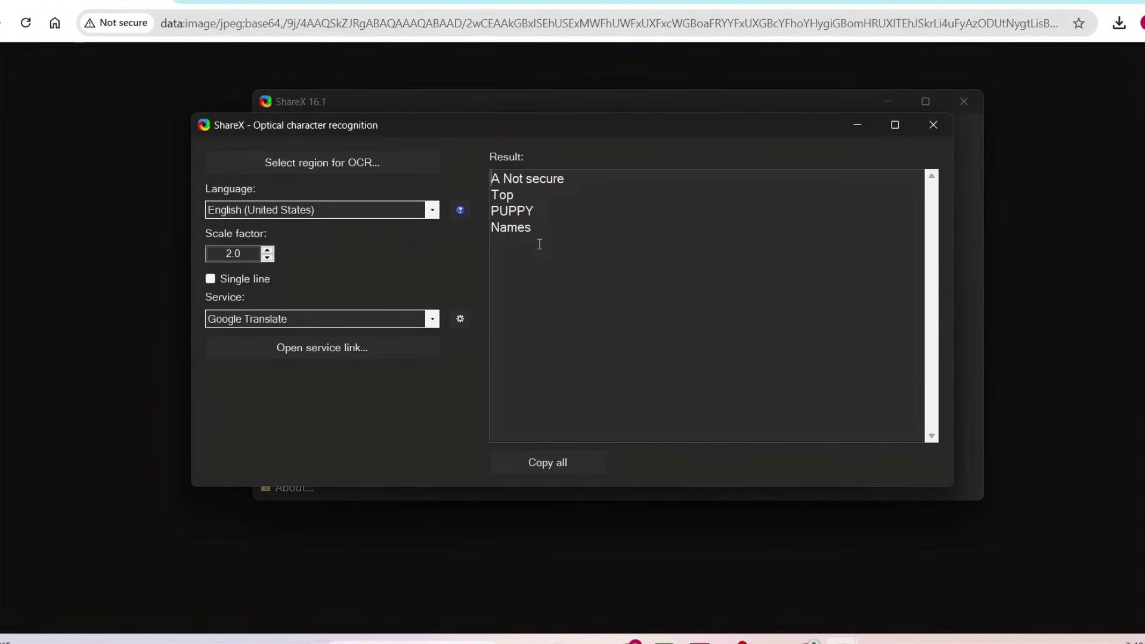
left_click_drag(557, 230, 492, 196)
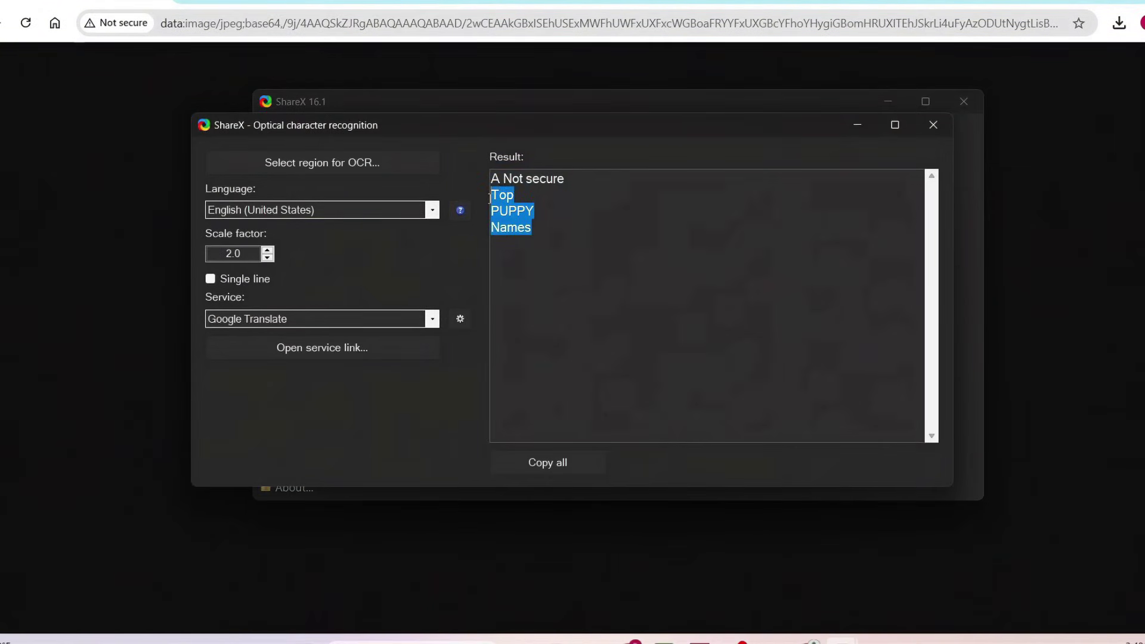
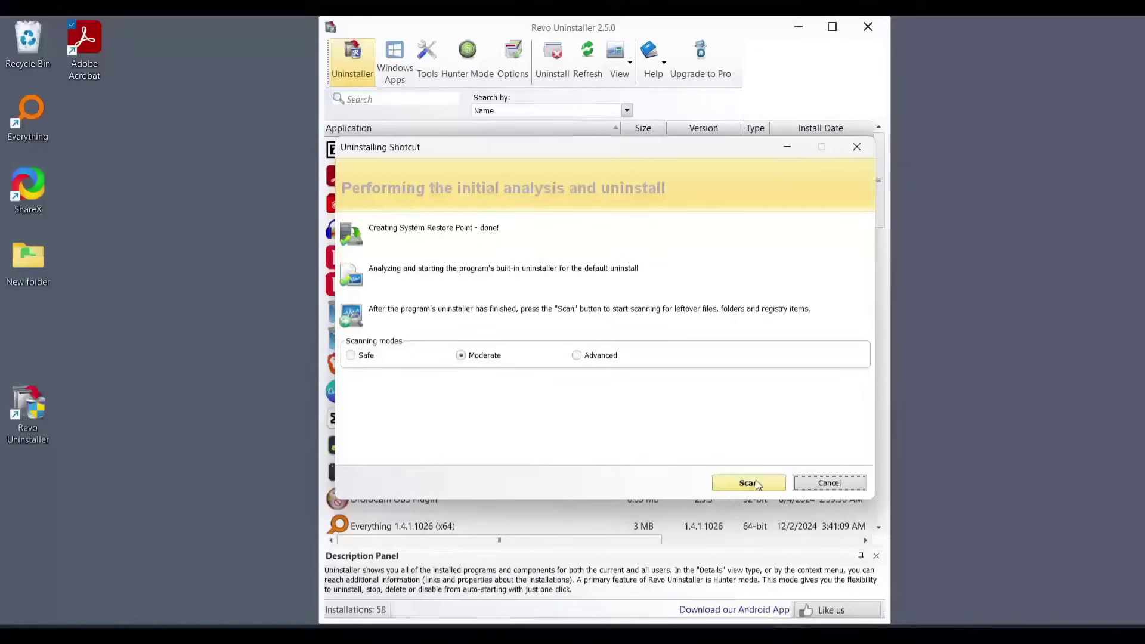
In Revo Uninstaller, scan for Shotcut leftovers in Moderate mode and continue from the found registry items.
left_click(754, 481)
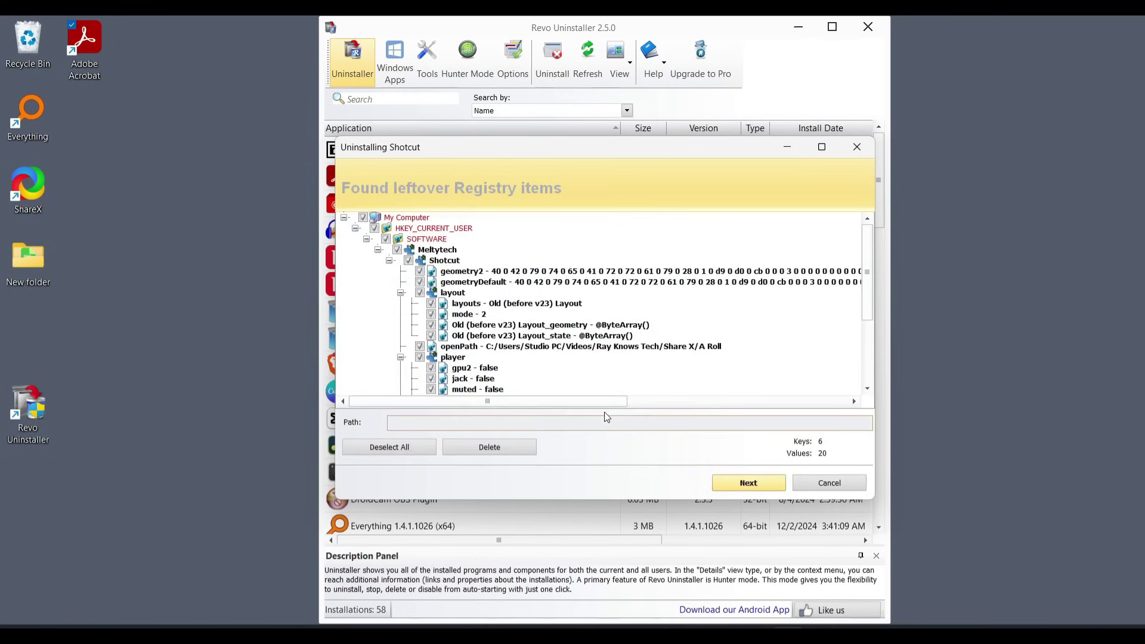
key("Return")
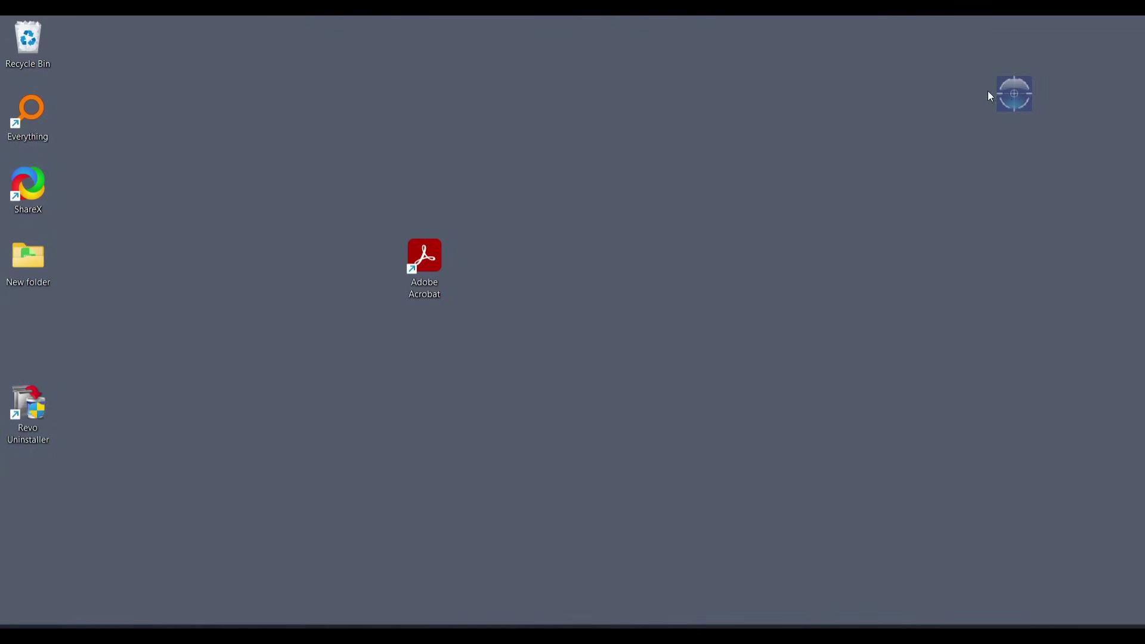
Target the Adobe Acrobat desktop shortcut with the Hunter Mode crosshair and choose an action for it.
left_click_drag(1006, 97, 427, 254)
left_click(463, 258)
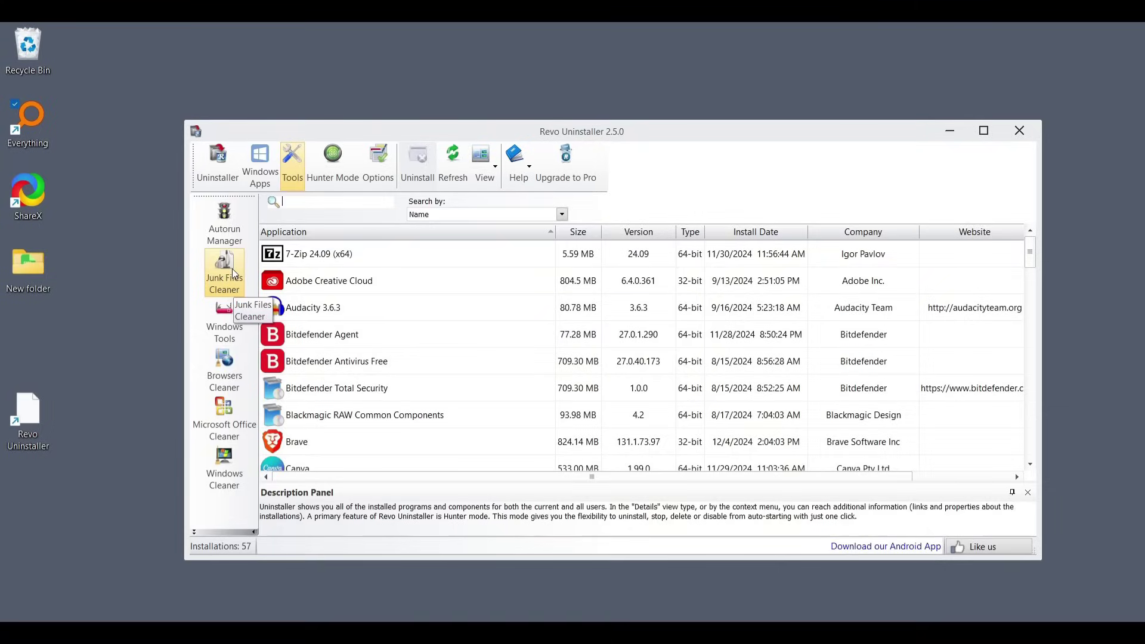
Look through the Junk Files Cleaner, Autorun Manager, Windows Tools and Browsers Cleaner sections of the Revo Uninstaller tools.
left_click(232, 269)
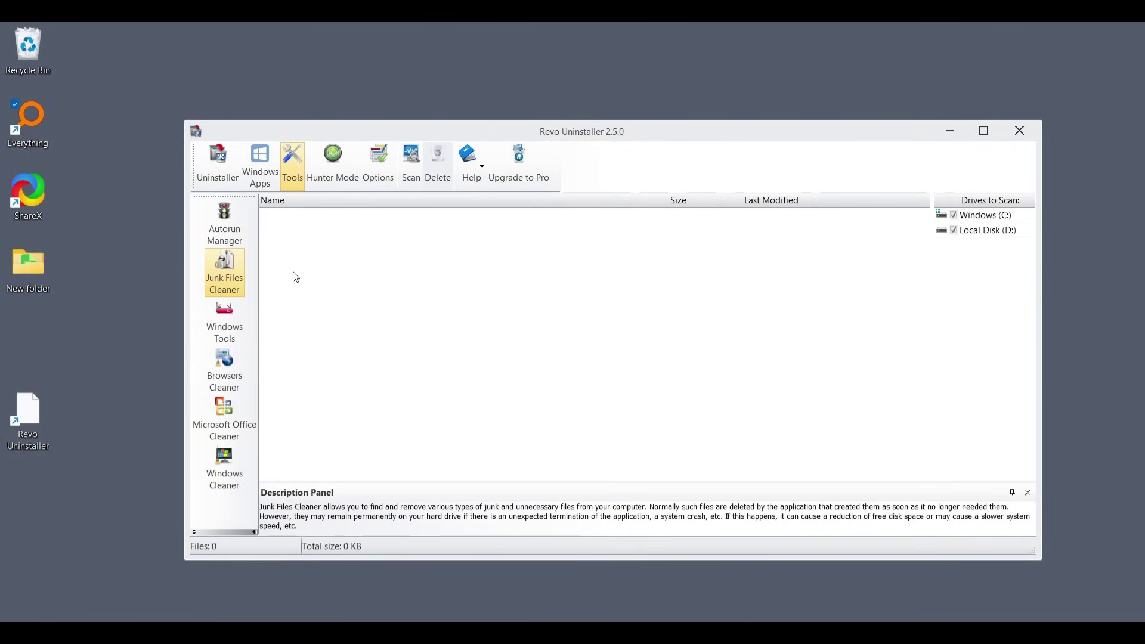
left_click(248, 256)
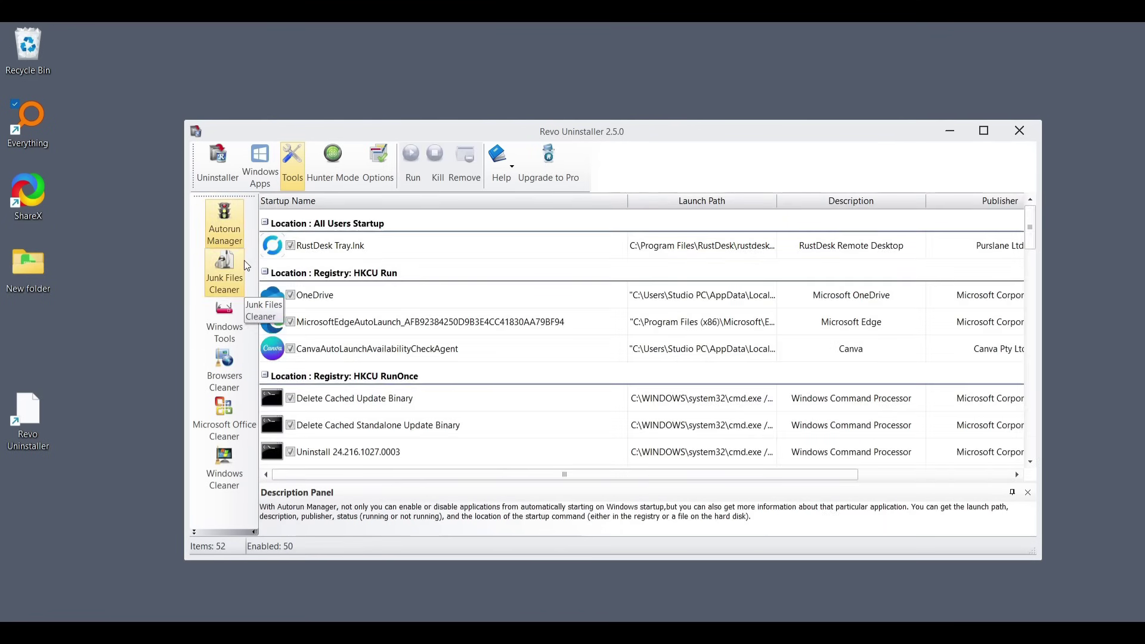
left_click(226, 318)
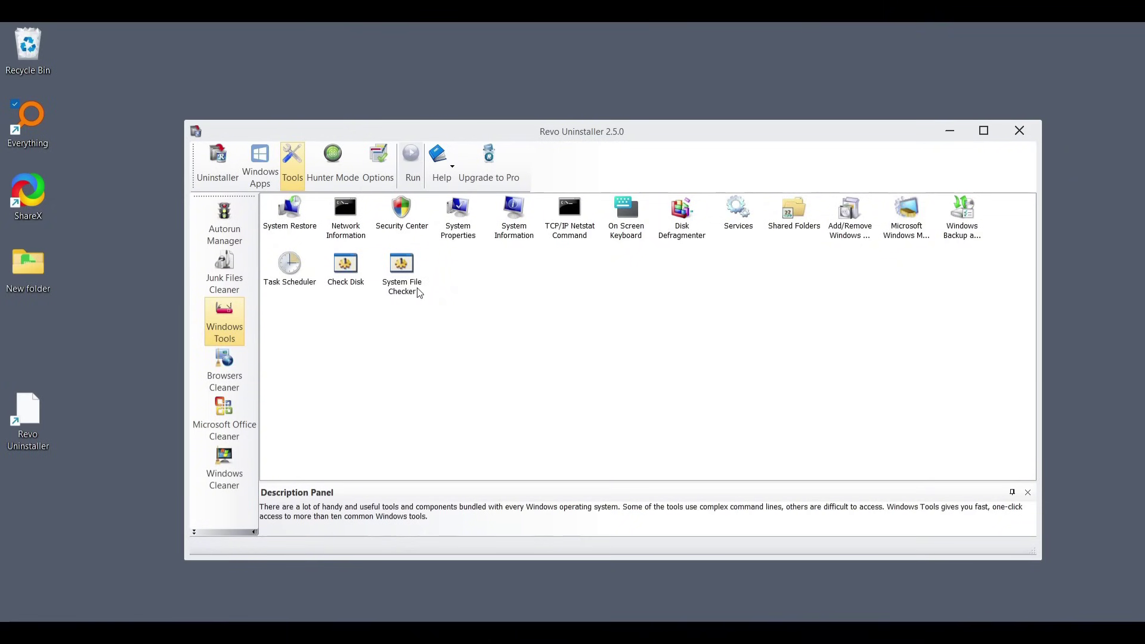
left_click(303, 226)
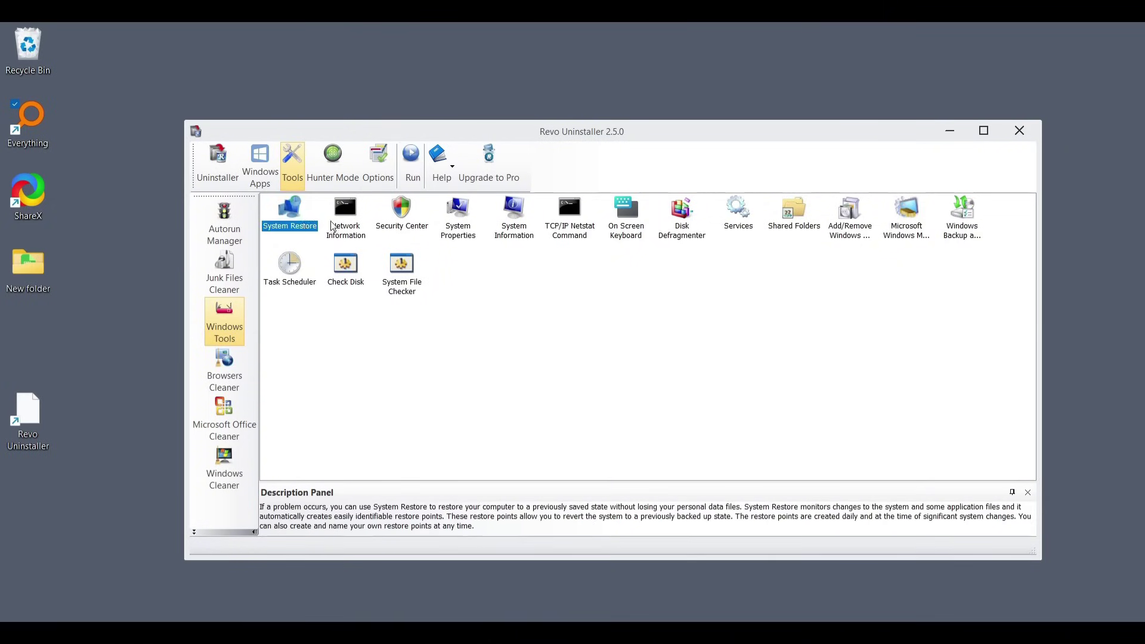
left_click(365, 223)
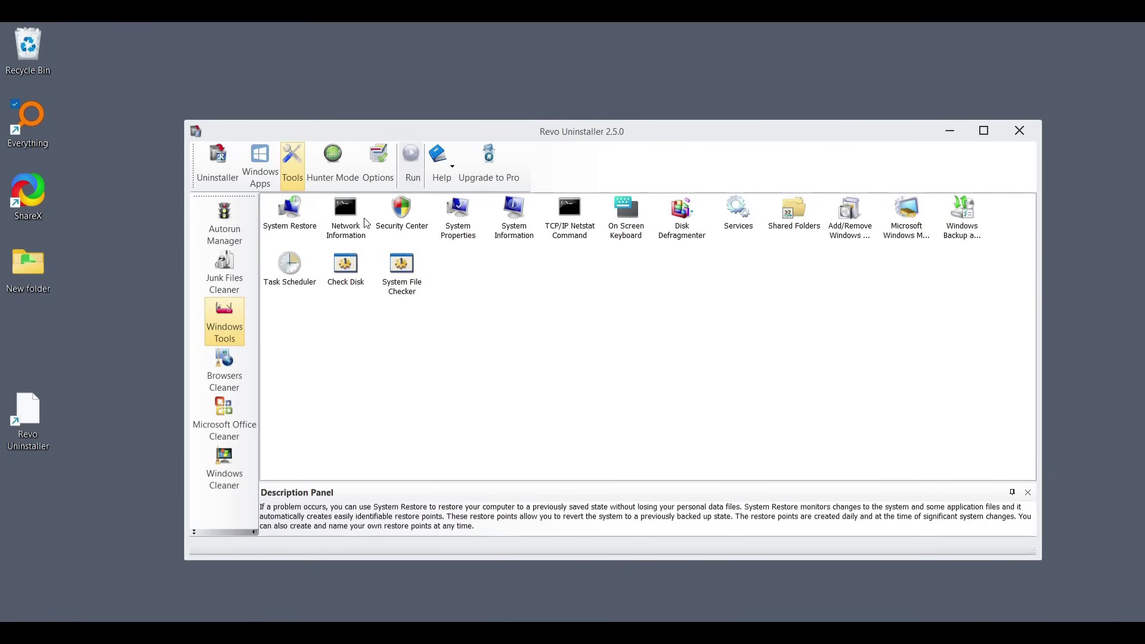
left_click(230, 374)
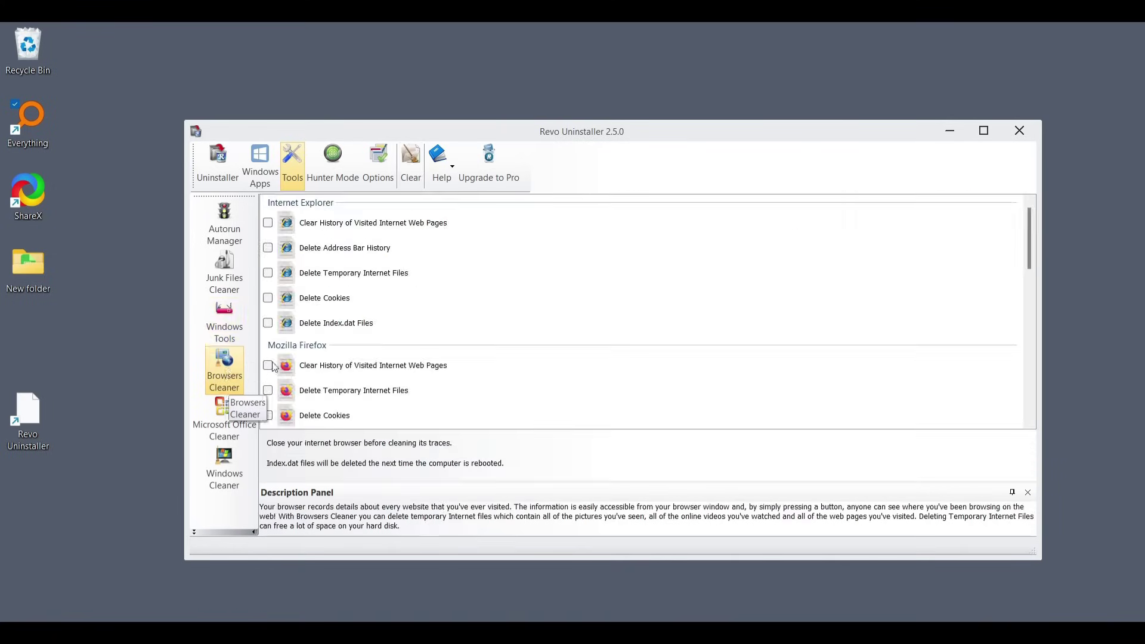